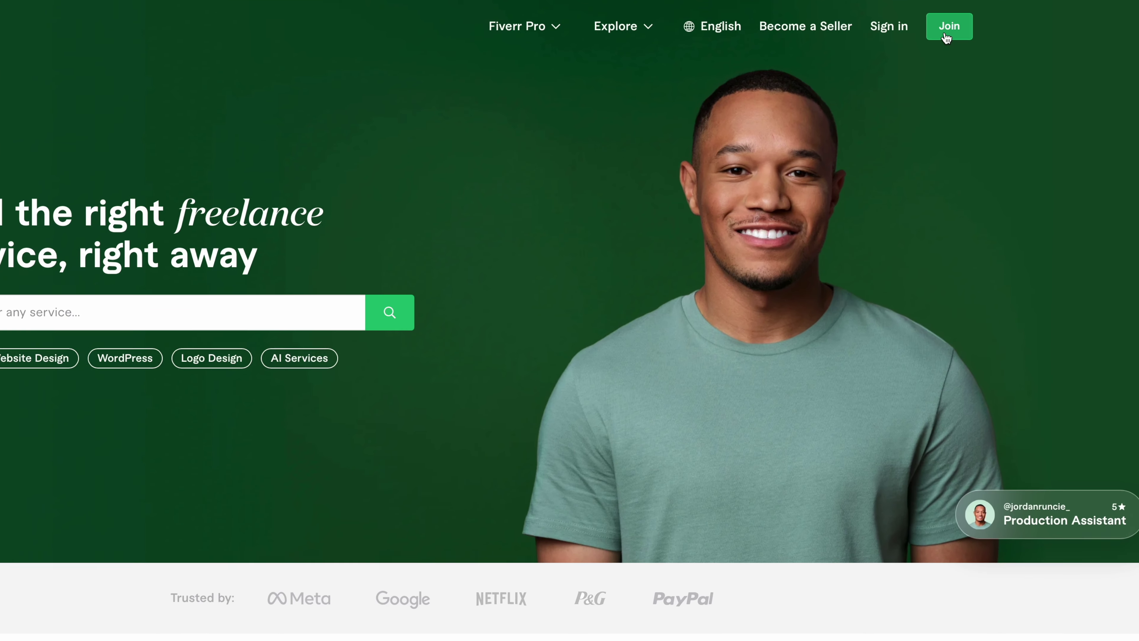
- Start creating a new Fiverr account with email sign-up
{"action": "left_click", "coordinate": [965, 22]}
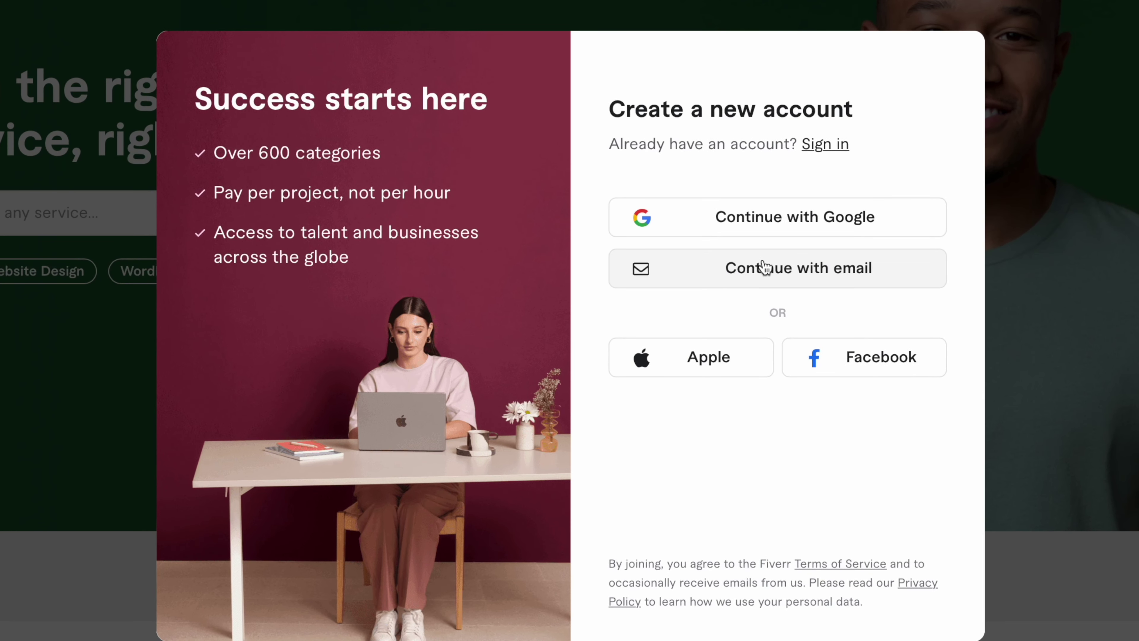
{"action": "left_click", "coordinate": [765, 268]}
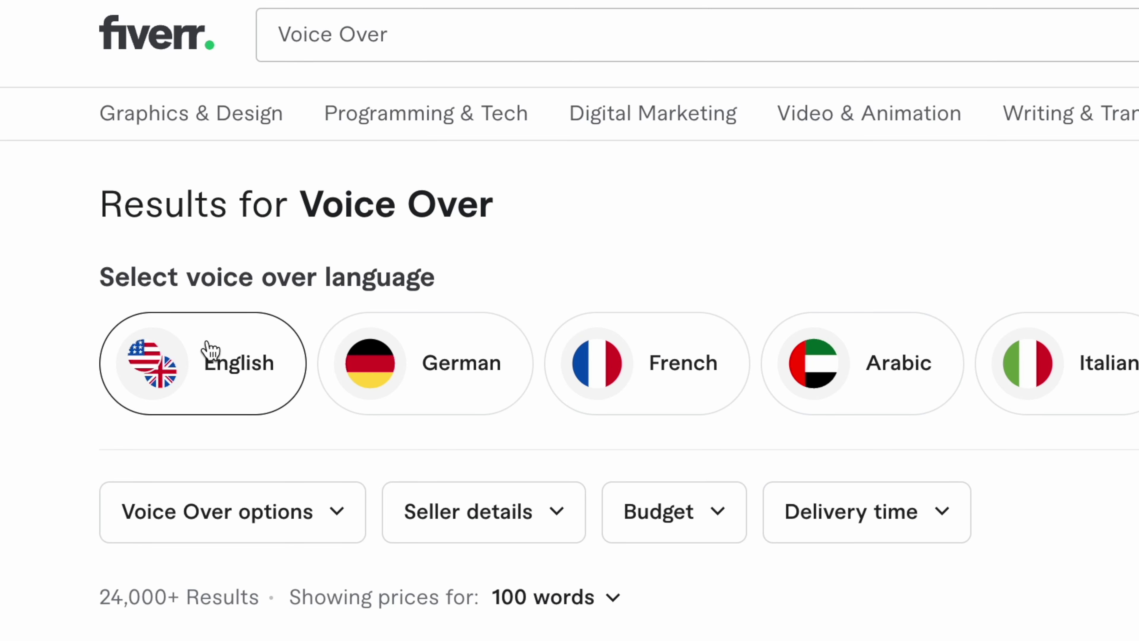
- Limit Voice Over results to English male voices with adult and commercial-rights options
{"action": "left_click", "coordinate": [210, 350]}
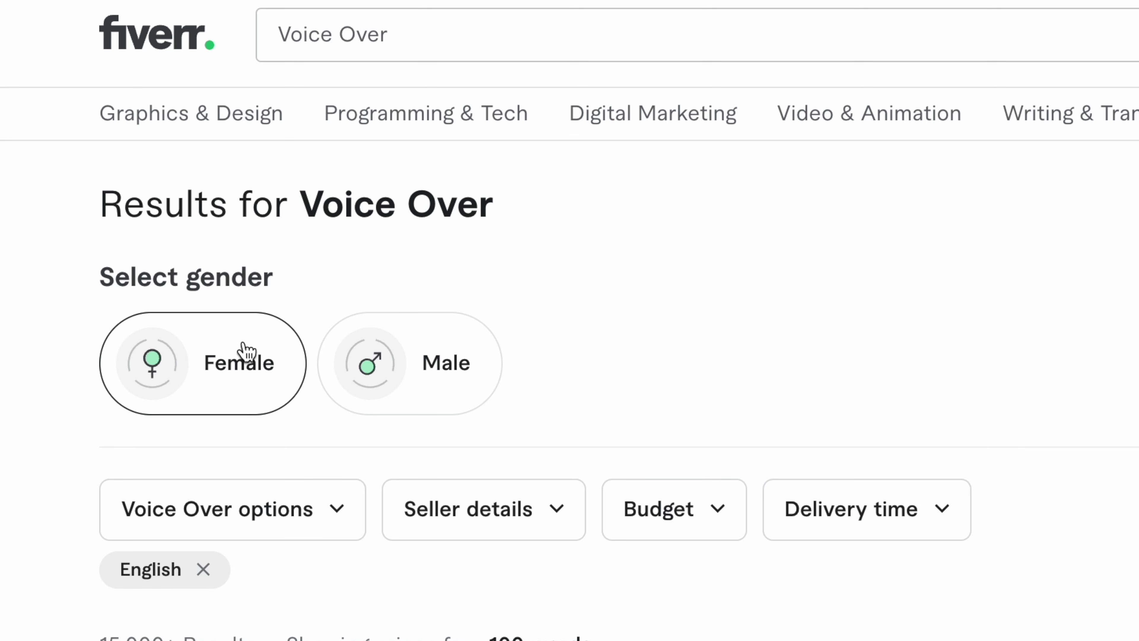
{"action": "left_click", "coordinate": [439, 349]}
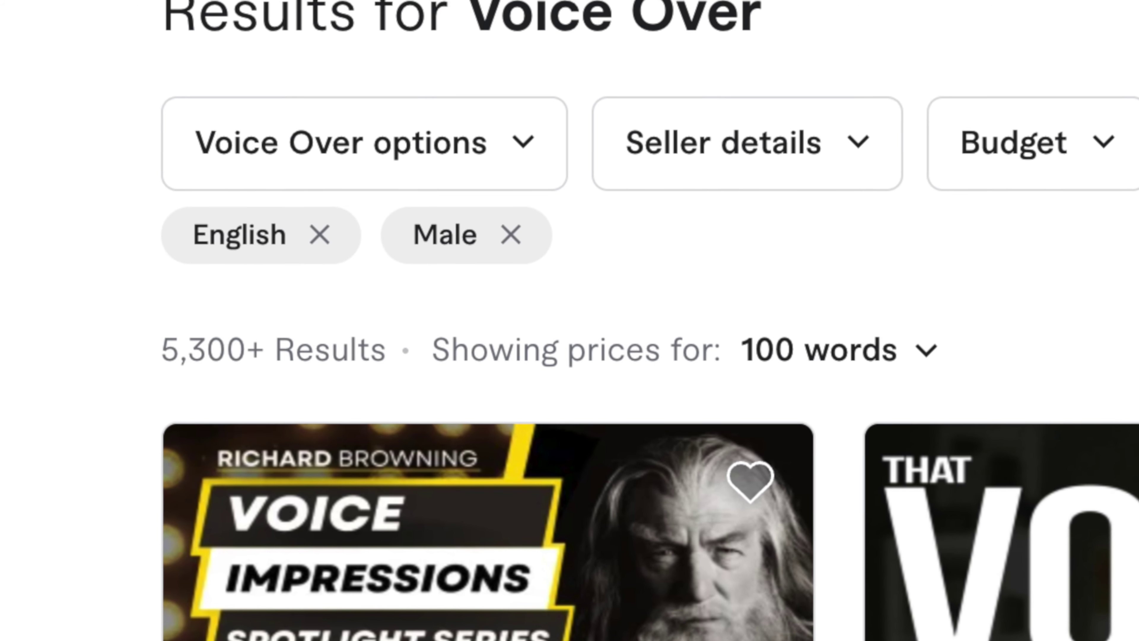
{"action": "left_click", "coordinate": [516, 144]}
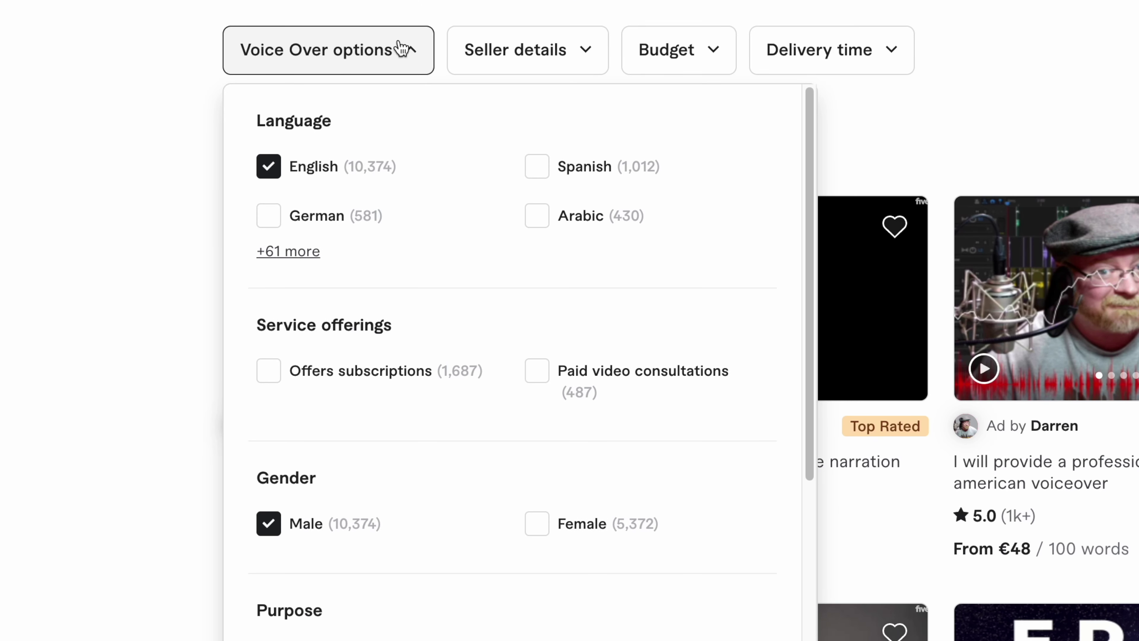
{"action": "scroll", "coordinate": [422, 396], "scroll_direction": "down", "scroll_amount": 10}
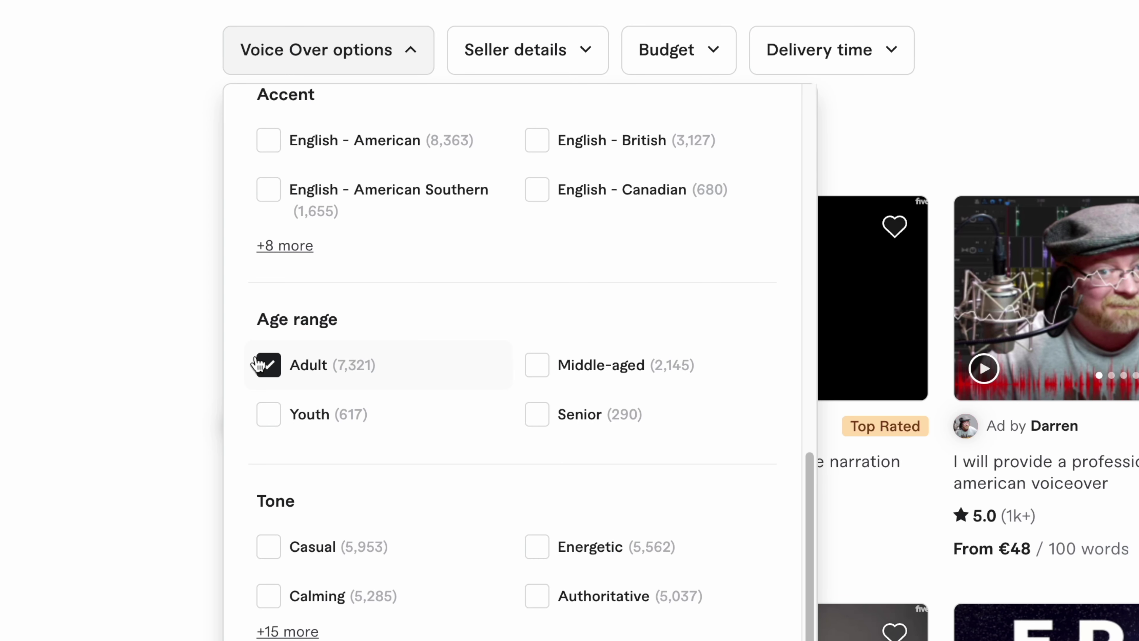
{"action": "scroll", "coordinate": [426, 598], "scroll_direction": "down", "scroll_amount": 8}
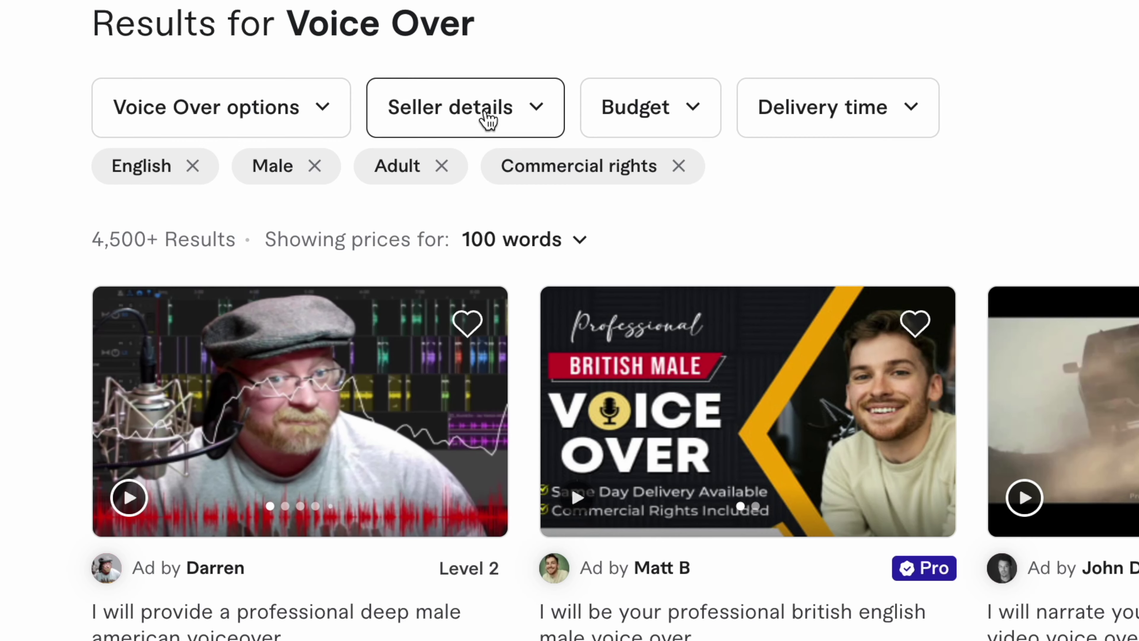
- Filter the results to New Seller, delivery up to 3 days and a €48 budget
{"action": "left_click", "coordinate": [488, 118]}
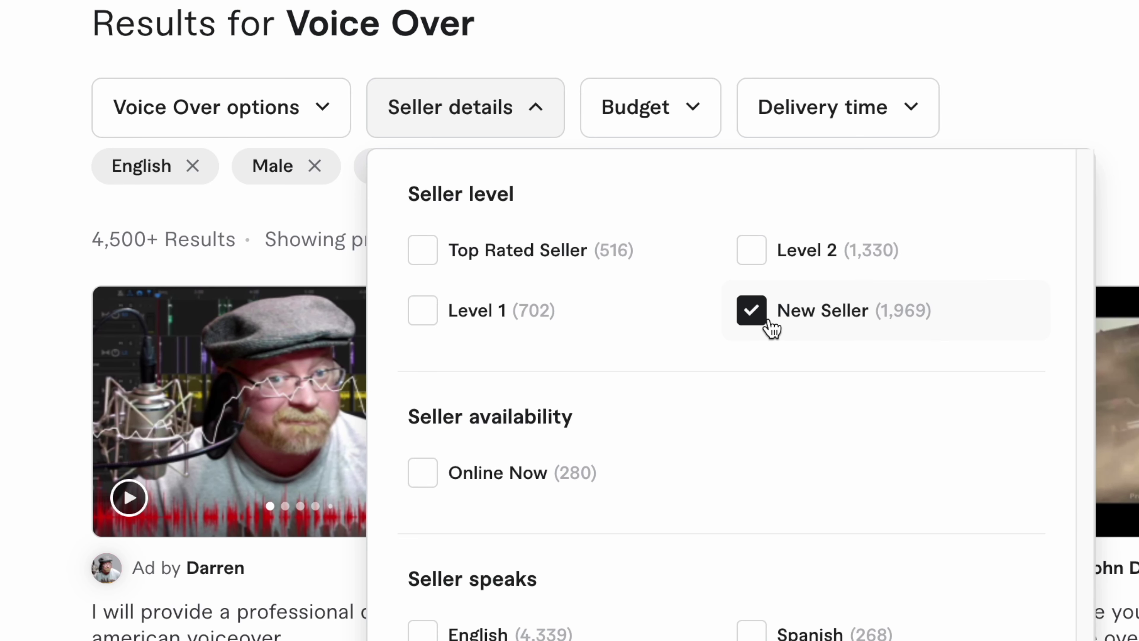
{"action": "left_click", "coordinate": [845, 126]}
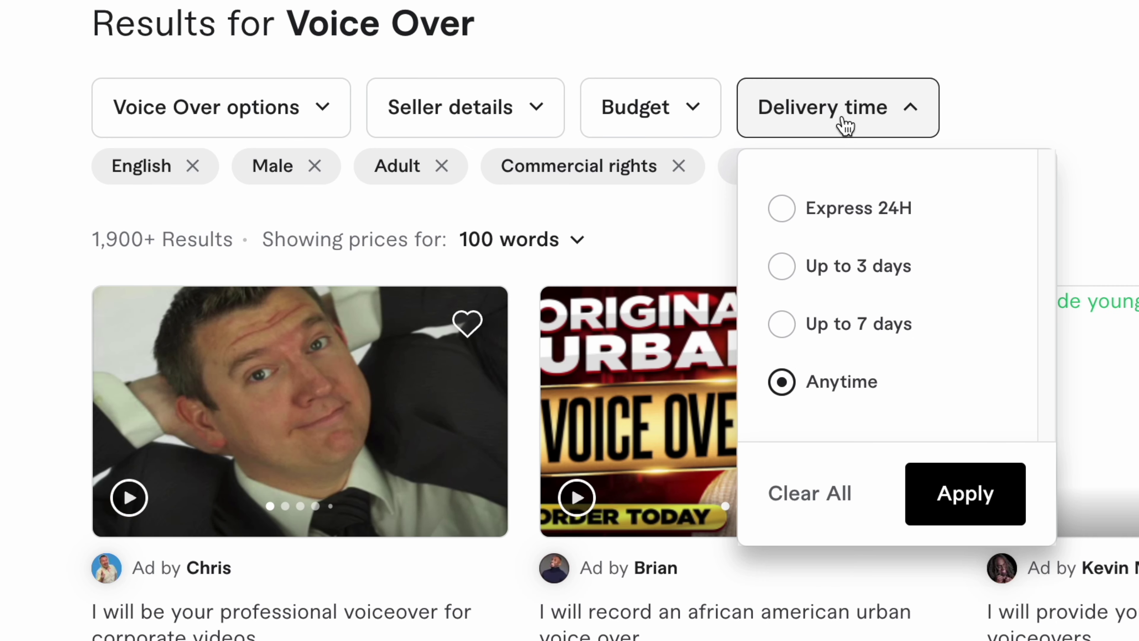
{"action": "left_click", "coordinate": [809, 265]}
{"action": "left_click", "coordinate": [610, 108]}
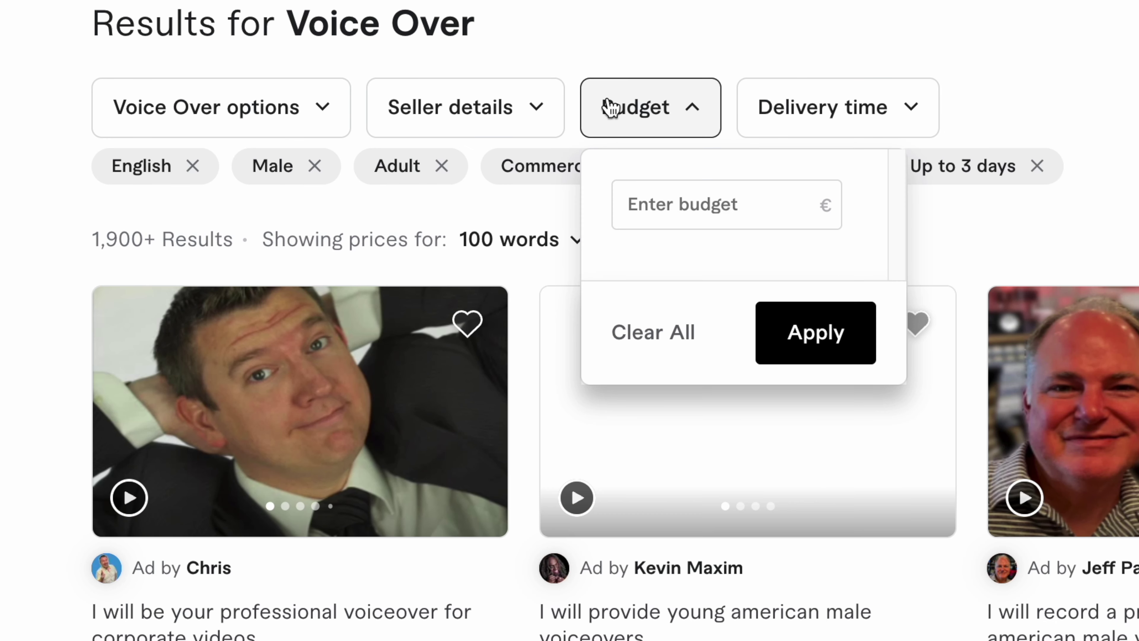
{"action": "left_click", "coordinate": [805, 343]}
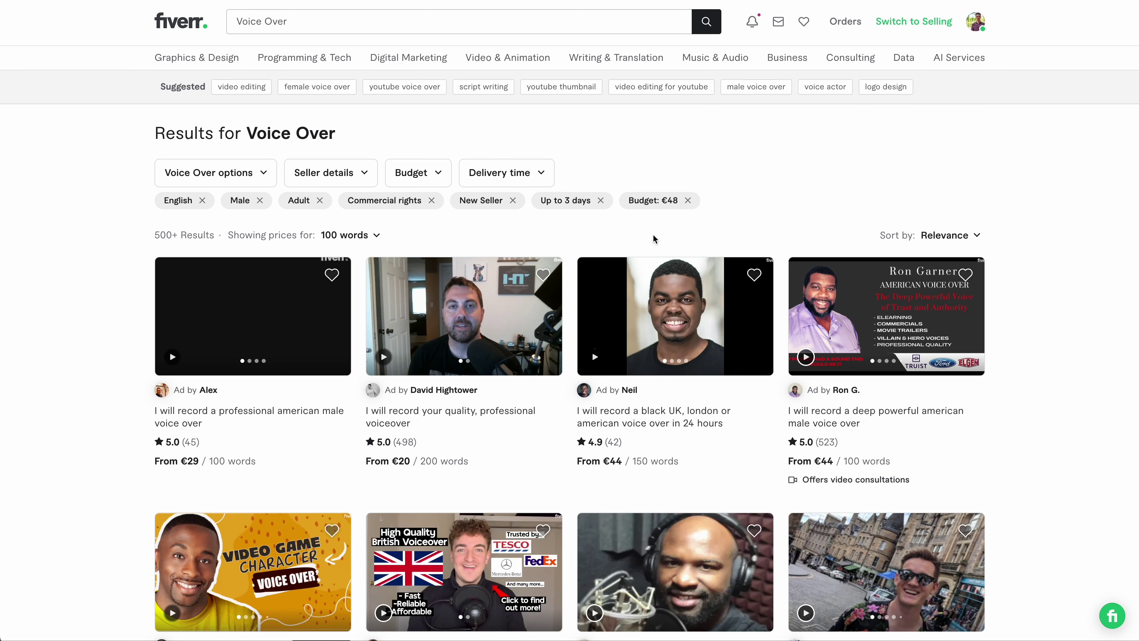
- Play the sample previews of the filtered voice-over gigs while browsing down the results
{"action": "mouse_move", "coordinate": [409, 363]}
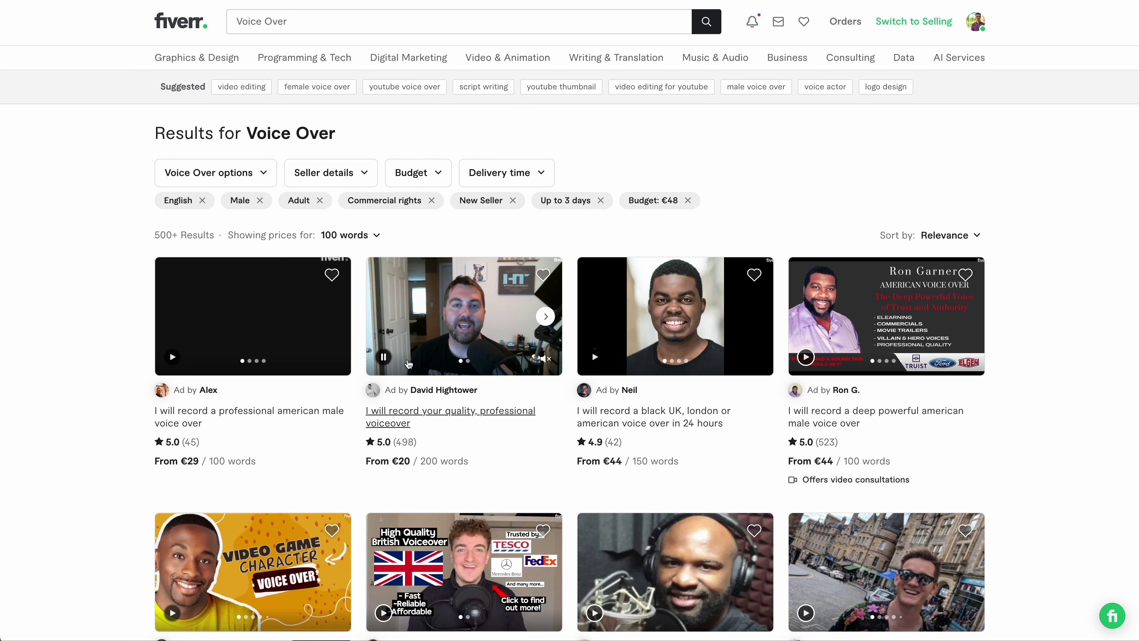
{"action": "mouse_move", "coordinate": [596, 365]}
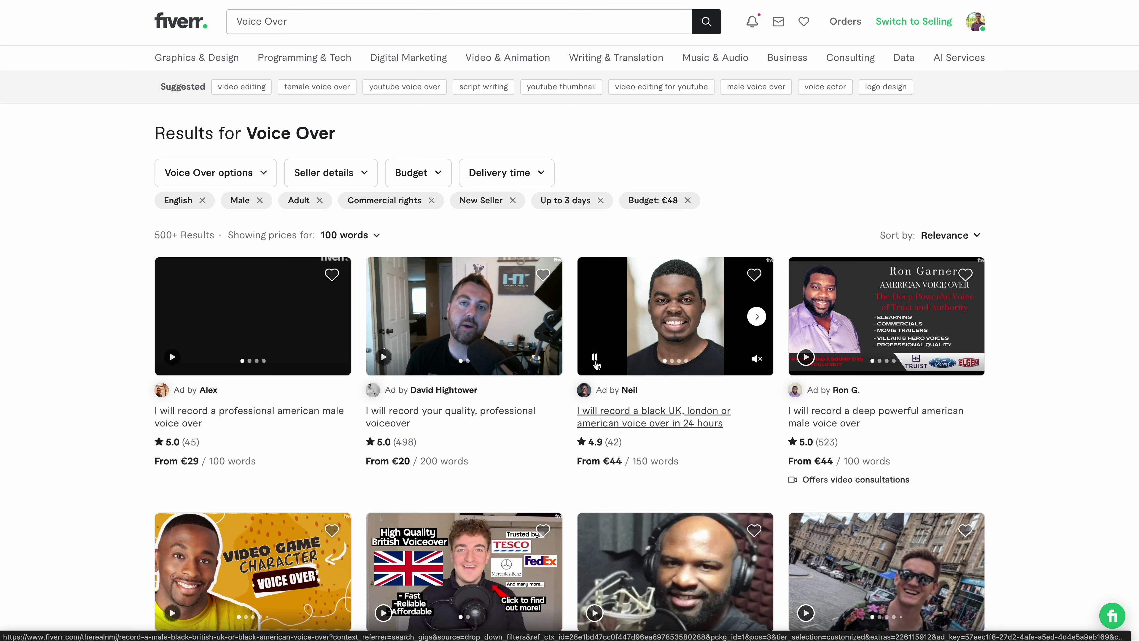
{"action": "mouse_move", "coordinate": [806, 362]}
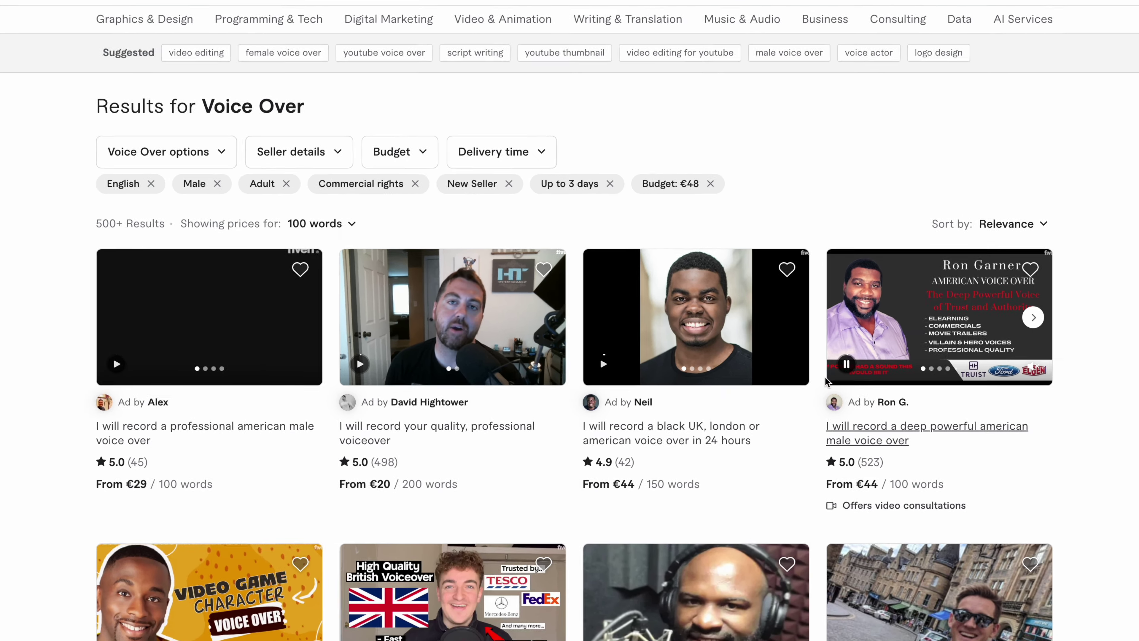
{"action": "scroll", "coordinate": [806, 362], "scroll_direction": "down", "scroll_amount": 5}
{"action": "mouse_move", "coordinate": [382, 248]}
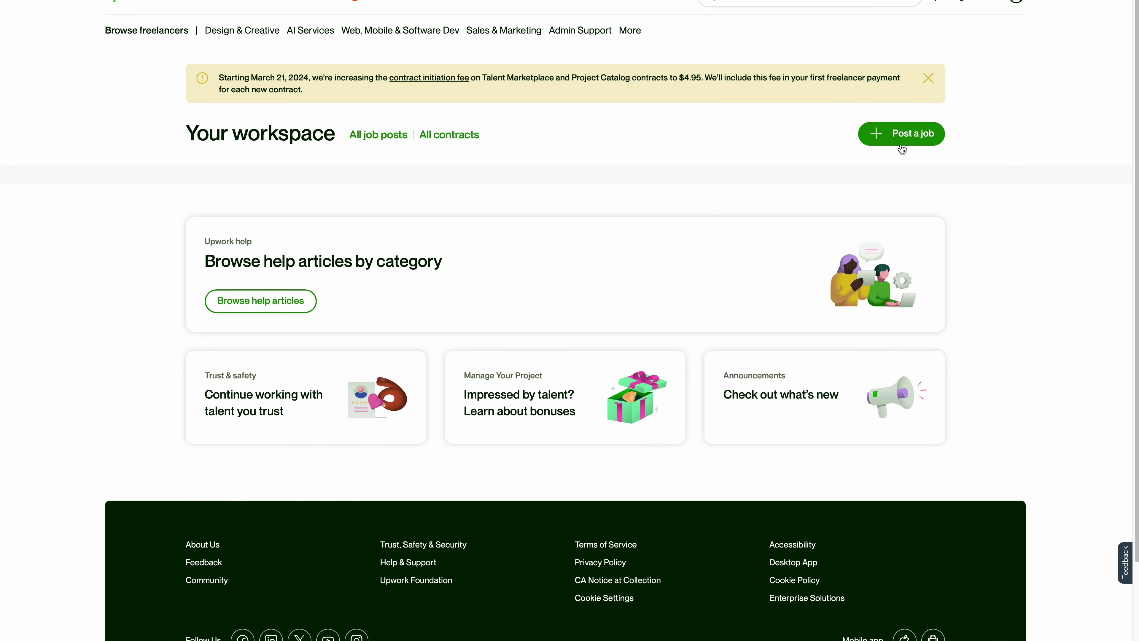
- Start a short term Upwork job post titled 'Script Writer for Car'
{"action": "left_click", "coordinate": [918, 143]}
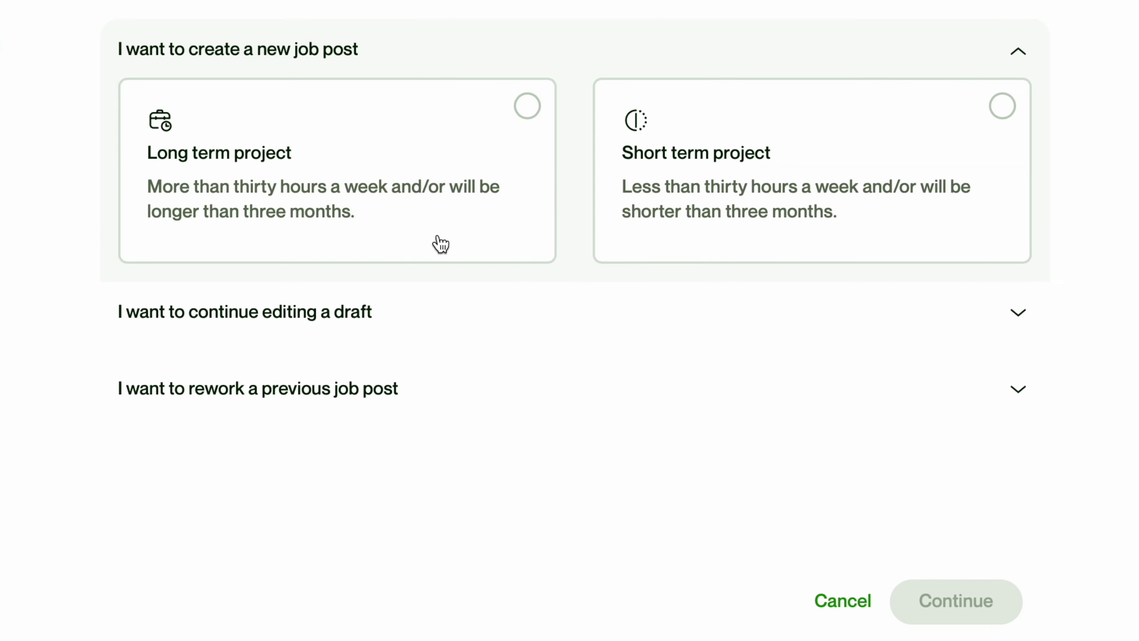
{"action": "left_click", "coordinate": [765, 150]}
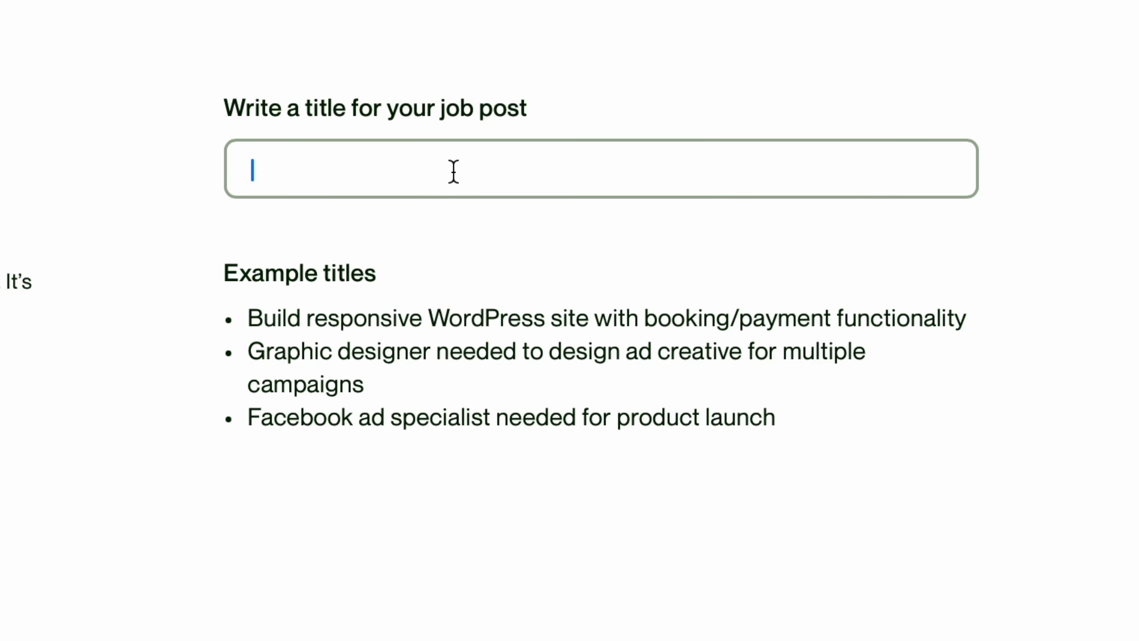
{"action": "type", "text": "Script Writer for Cars YouTube Chan"}
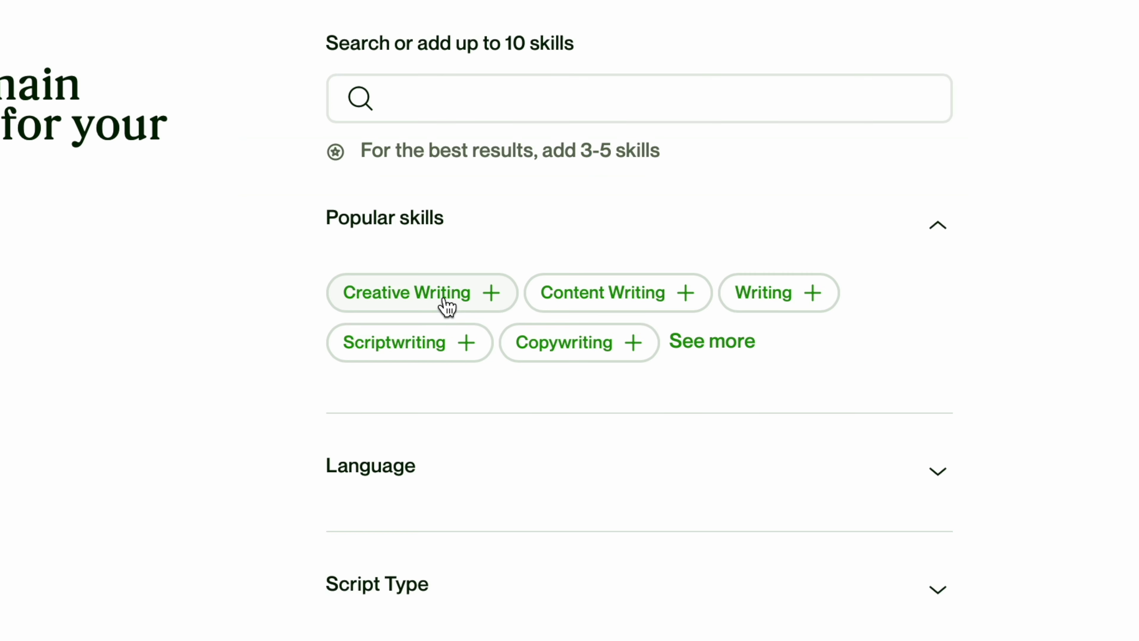
- Add Creative Writing, Content Writing, Scriptwriting and Writing skills; set 1 to 3 months, Intermediate
{"action": "left_click", "coordinate": [447, 307]}
{"action": "left_click", "coordinate": [420, 429]}
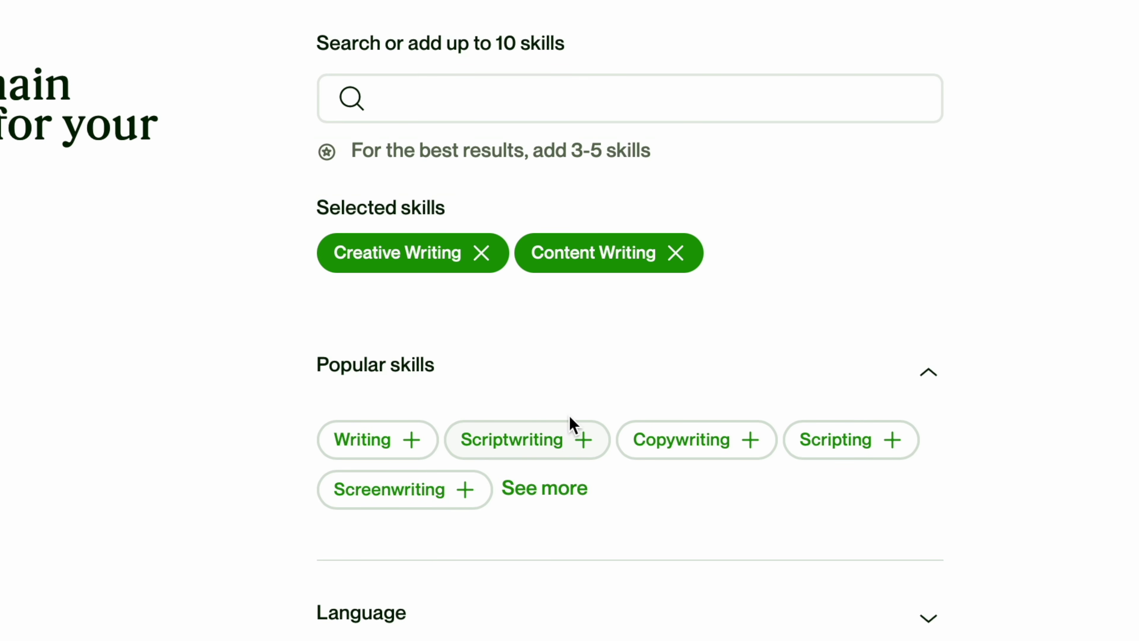
{"action": "left_click", "coordinate": [571, 432]}
{"action": "left_click", "coordinate": [436, 445]}
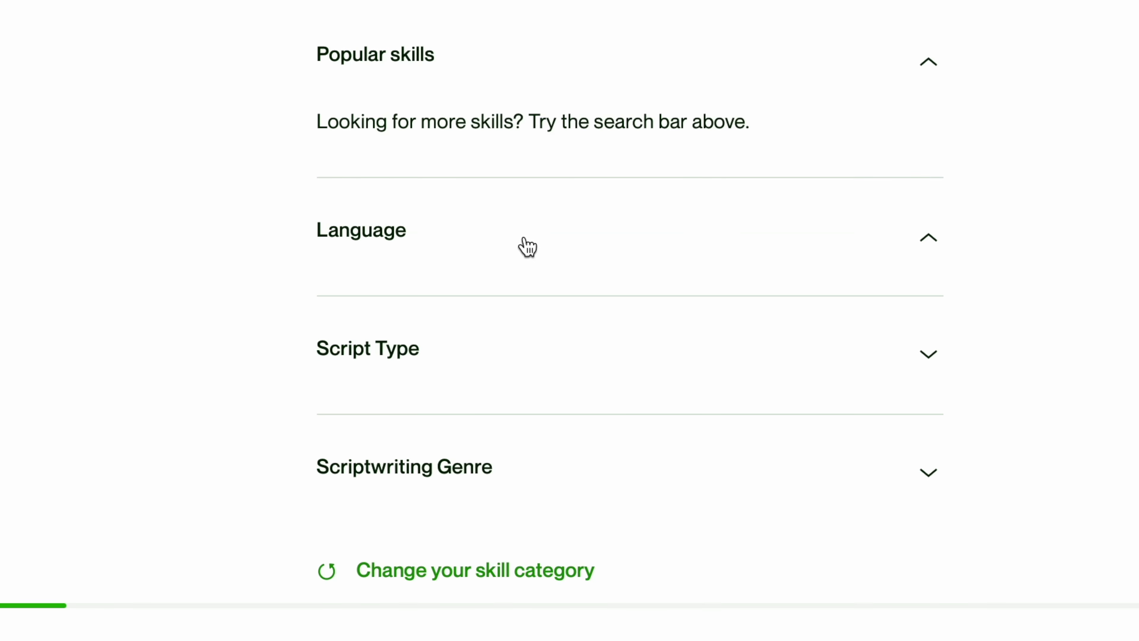
{"action": "left_click", "coordinate": [522, 247]}
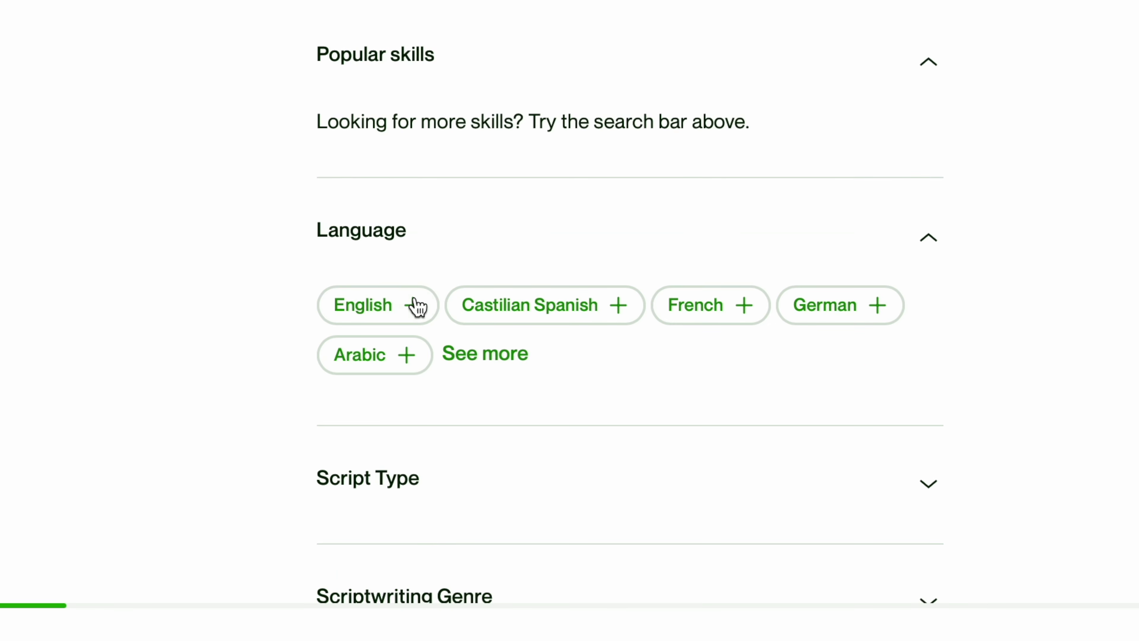
{"action": "scroll", "coordinate": [488, 305], "scroll_direction": "down", "scroll_amount": 10}
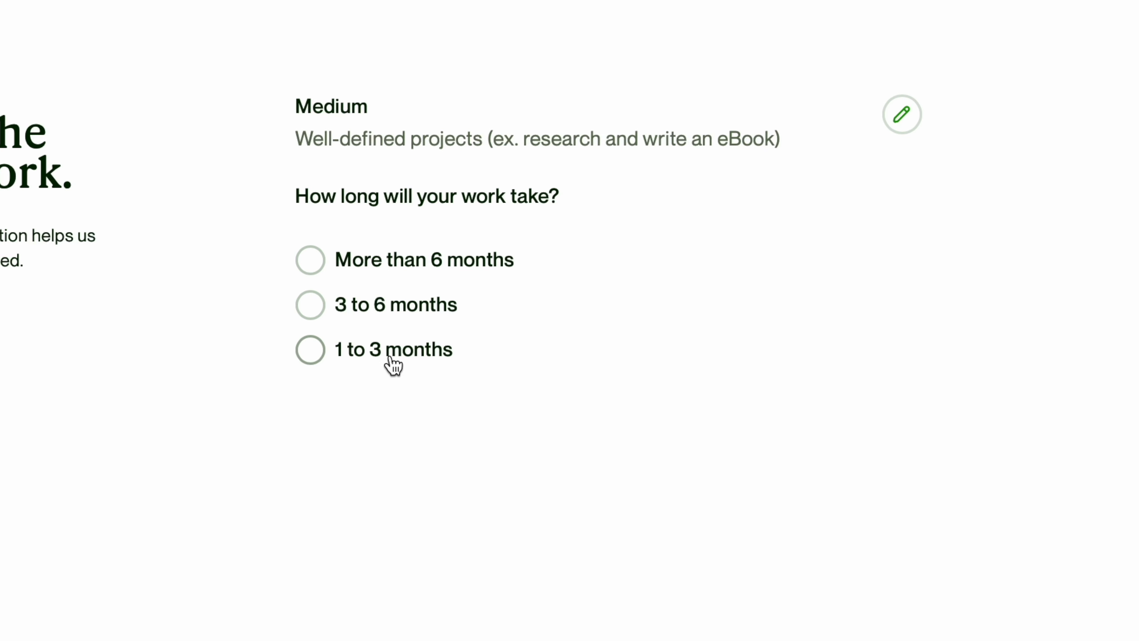
{"action": "left_click", "coordinate": [393, 366]}
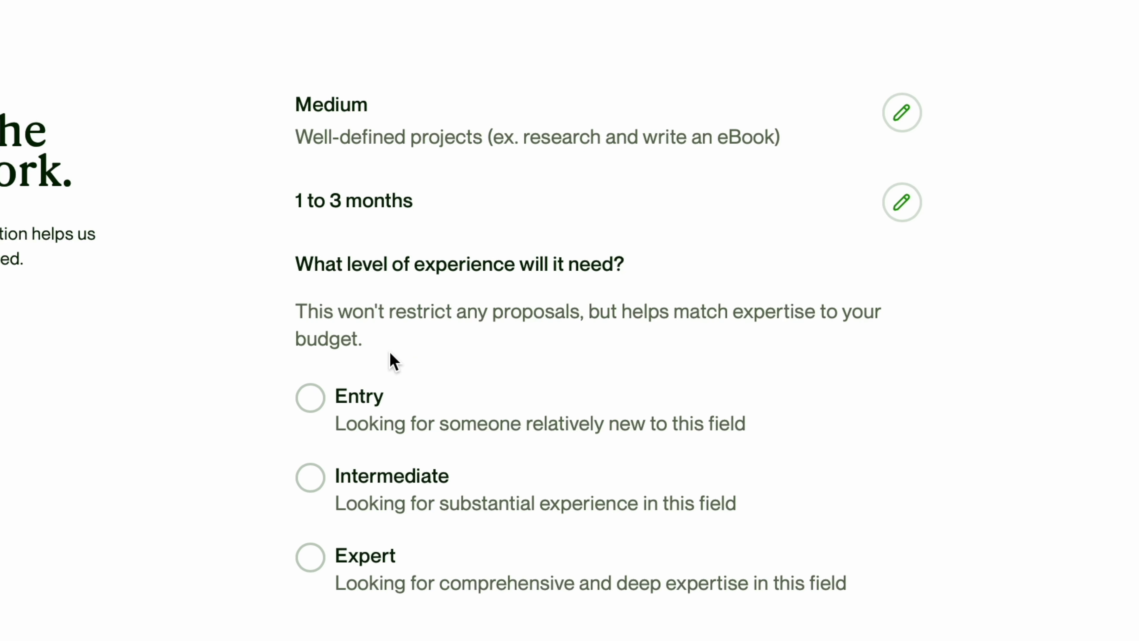
{"action": "left_click", "coordinate": [377, 474]}
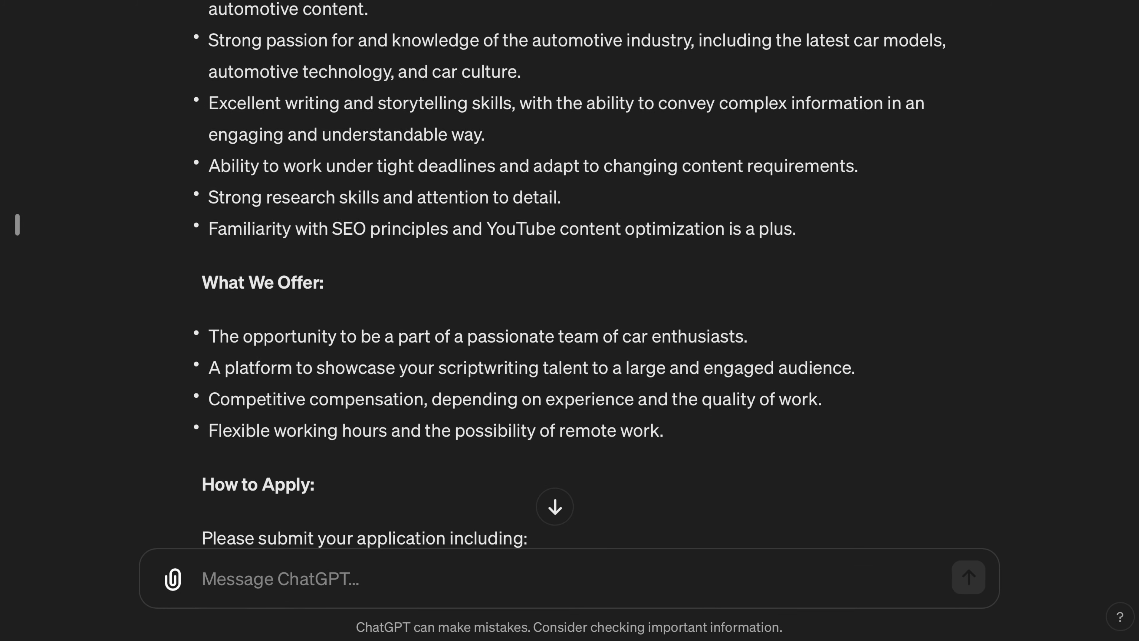
- Review ChatGPT's drafted job description and begin the line 'I'm looking to make videos similar to:'
{"action": "scroll", "coordinate": [569, 269], "scroll_direction": "down", "scroll_amount": 2}
{"action": "scroll", "coordinate": [569, 314], "scroll_direction": "down", "scroll_amount": 7}
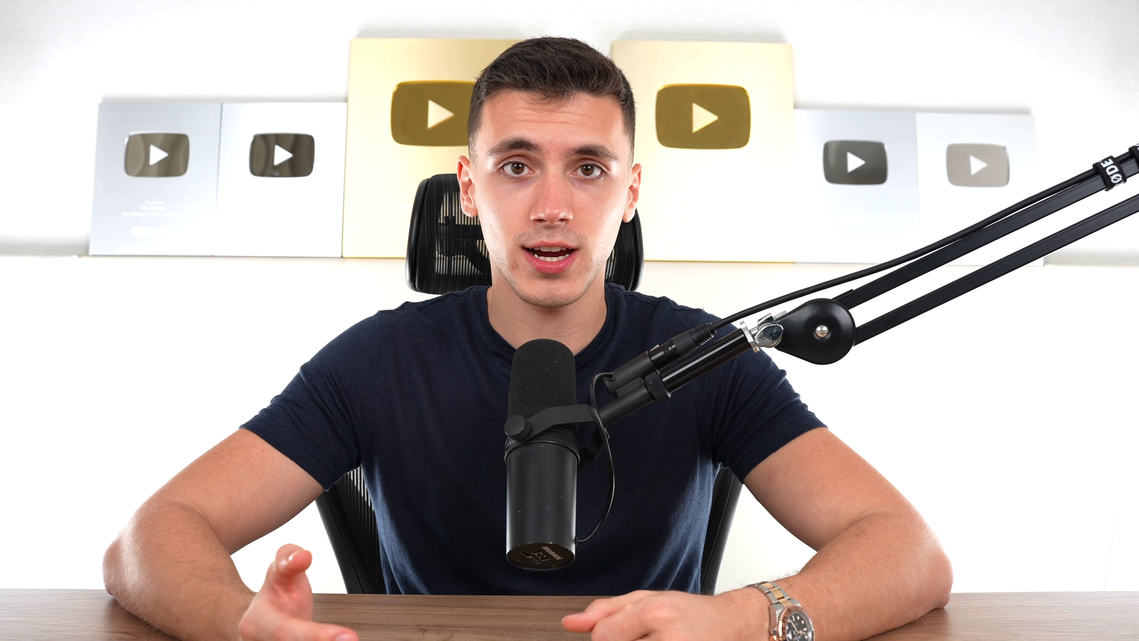
{"action": "type", "text": "g to make vi"}
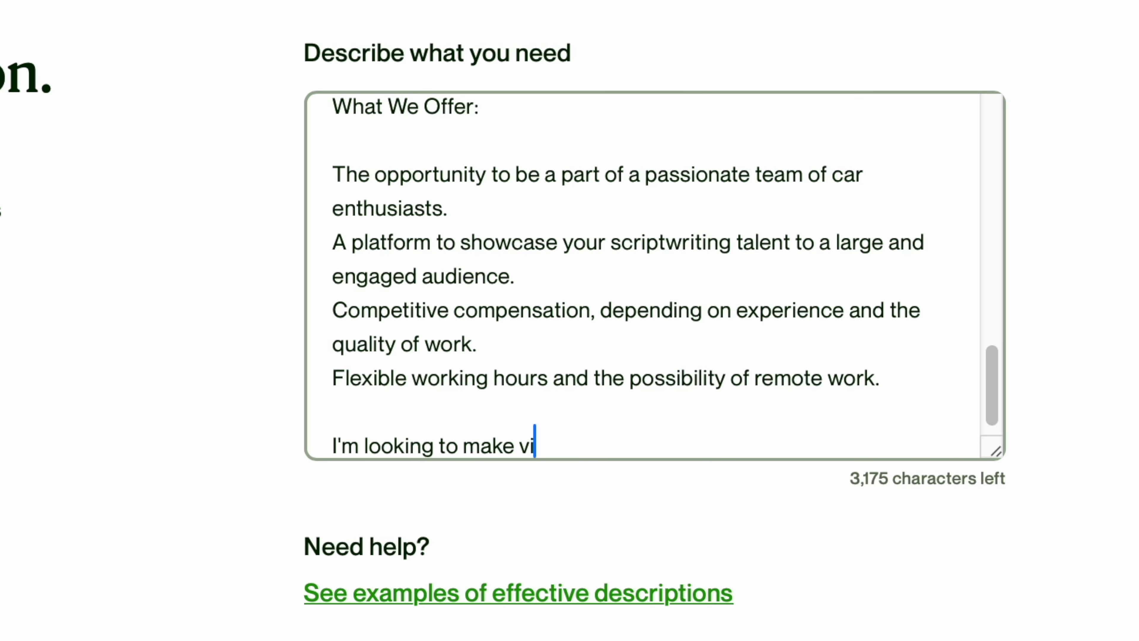
{"action": "type", "text": "deos similar to:"}
- Finish the description line and add the 'Describe your recent experience with similar projects' question
{"action": "key", "text": "Return"}
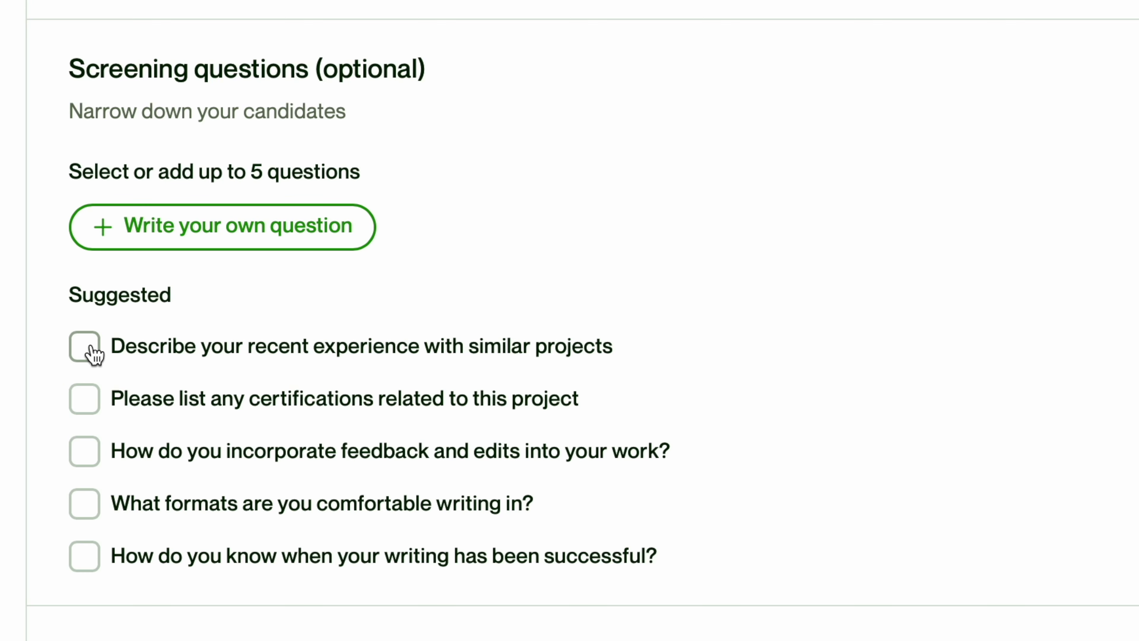
{"action": "left_click", "coordinate": [92, 351]}
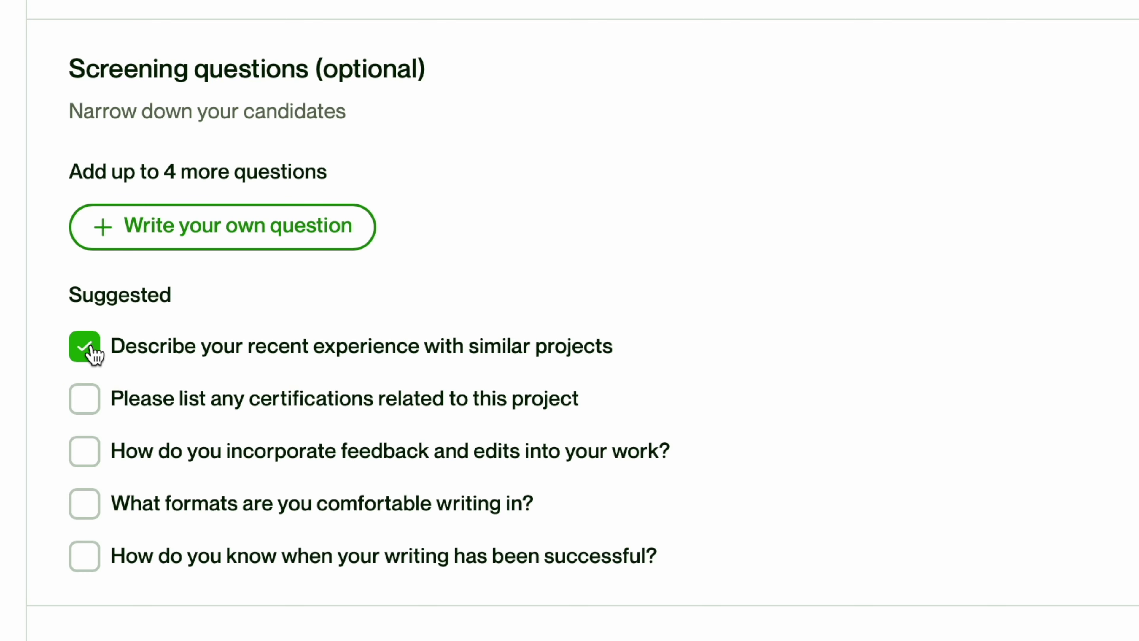